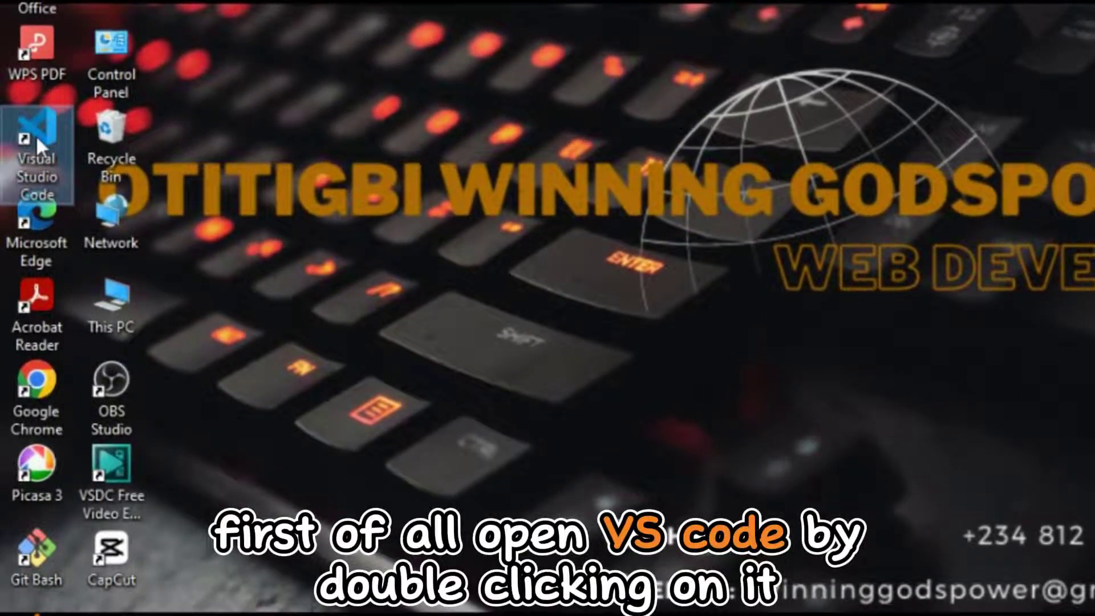
Launch Visual Studio Code from its desktop shortcut.
double_click(37, 135)
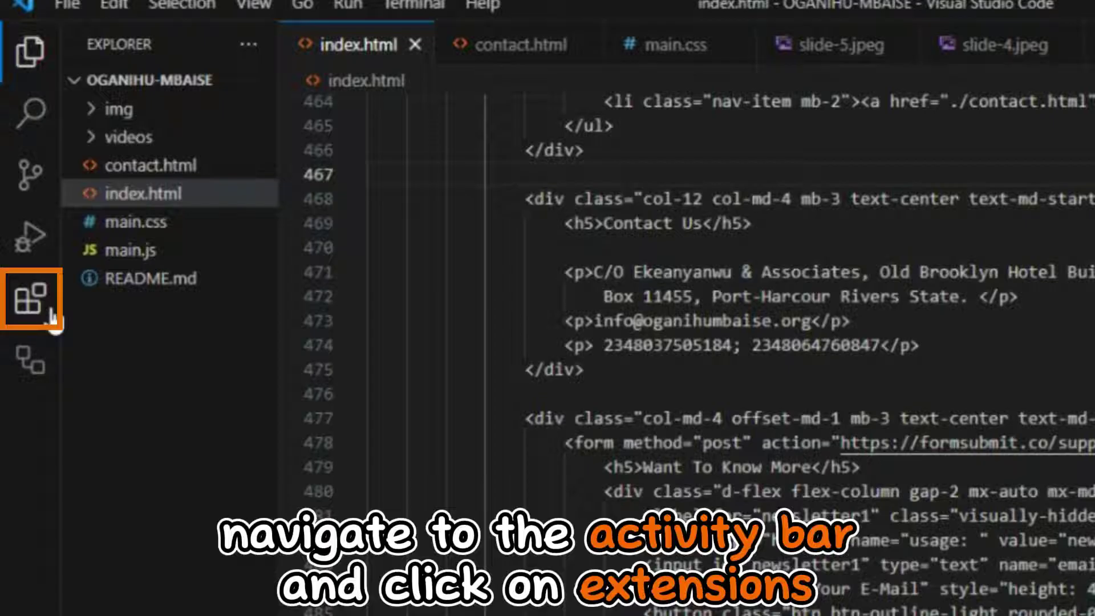
Open the Extensions view from the Activity Bar.
left_click(32, 300)
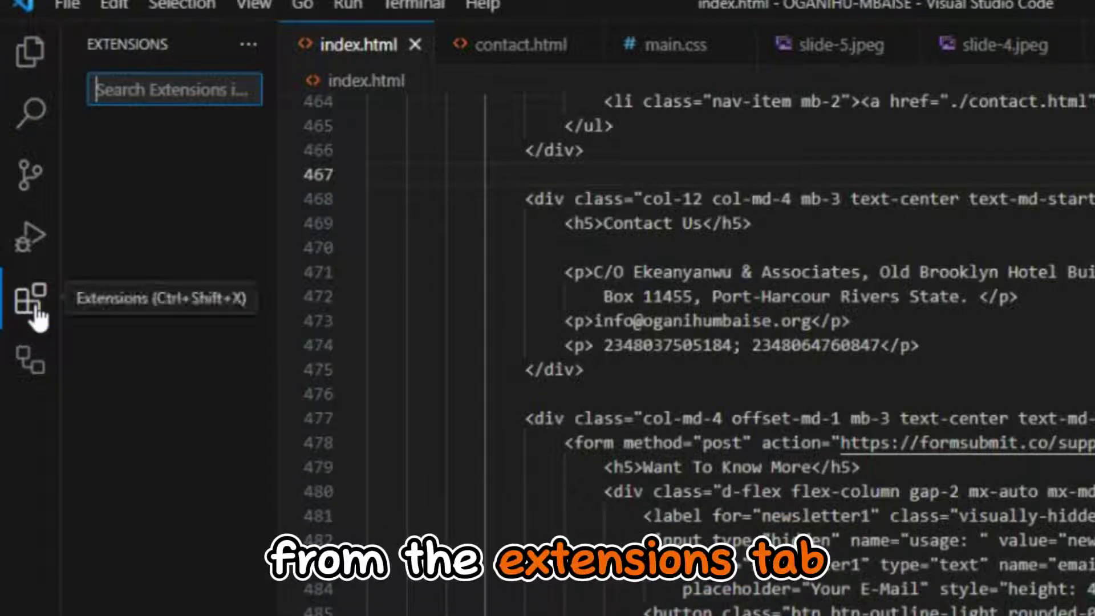
type("figma for")
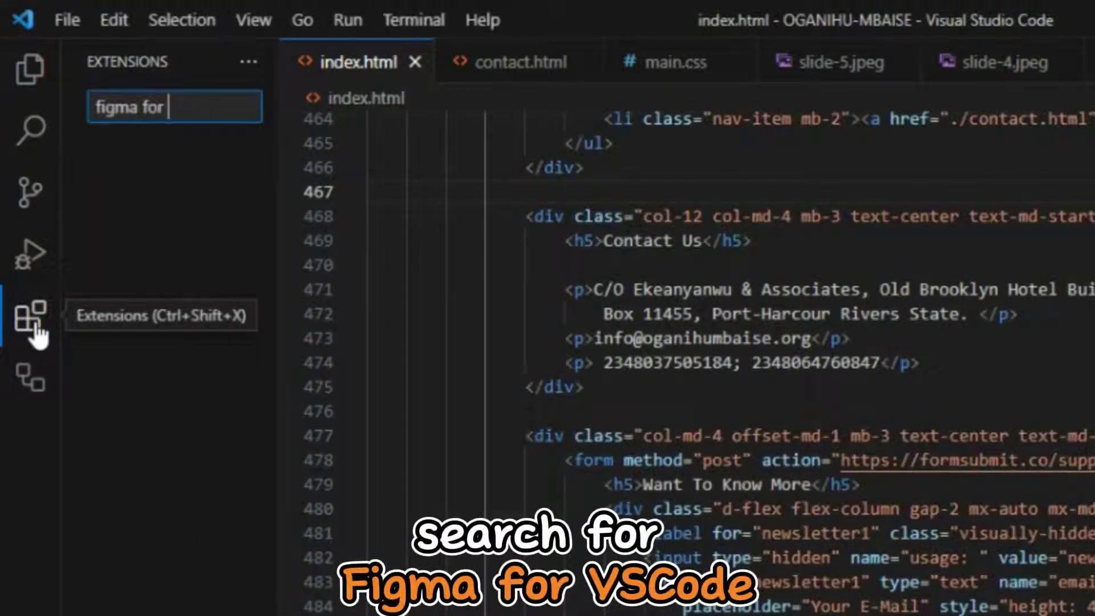
type("vscode")
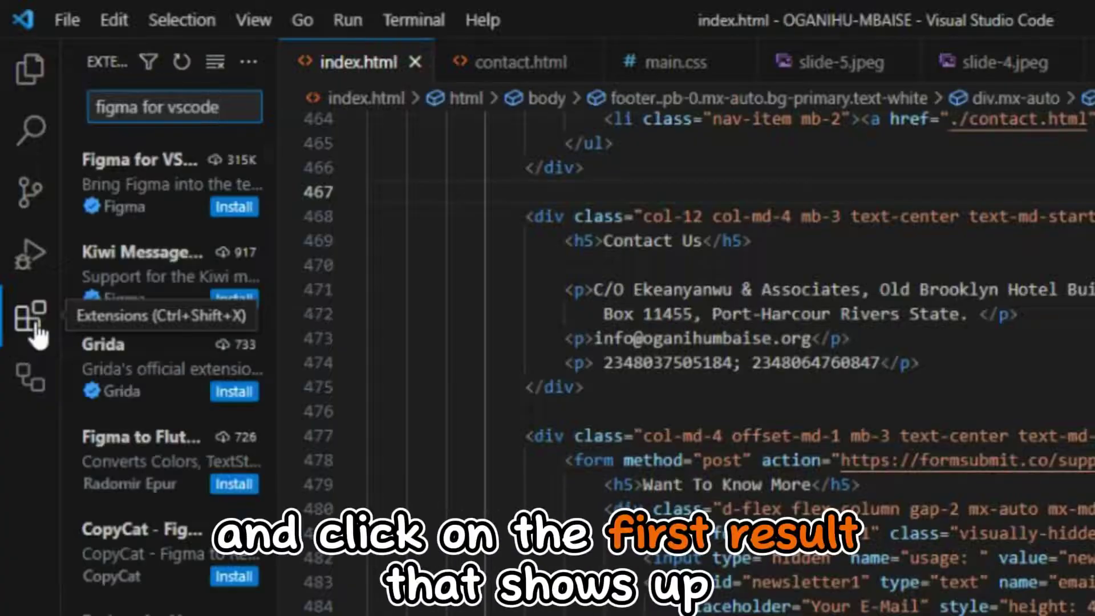
Open the Figma for VS Code extension's details page and install it.
left_click(123, 215)
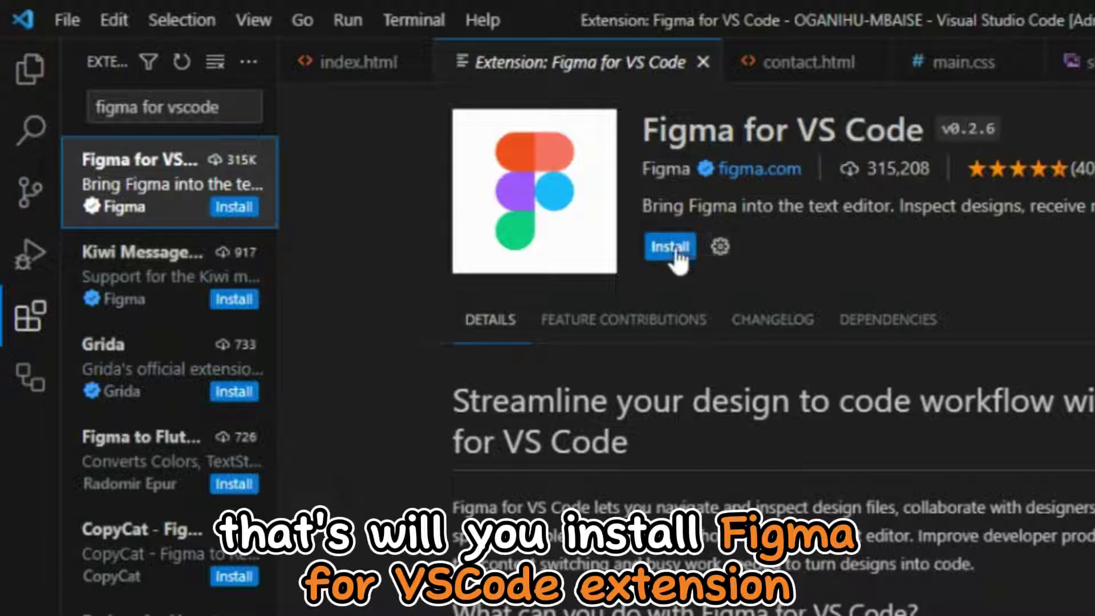
left_click(671, 247)
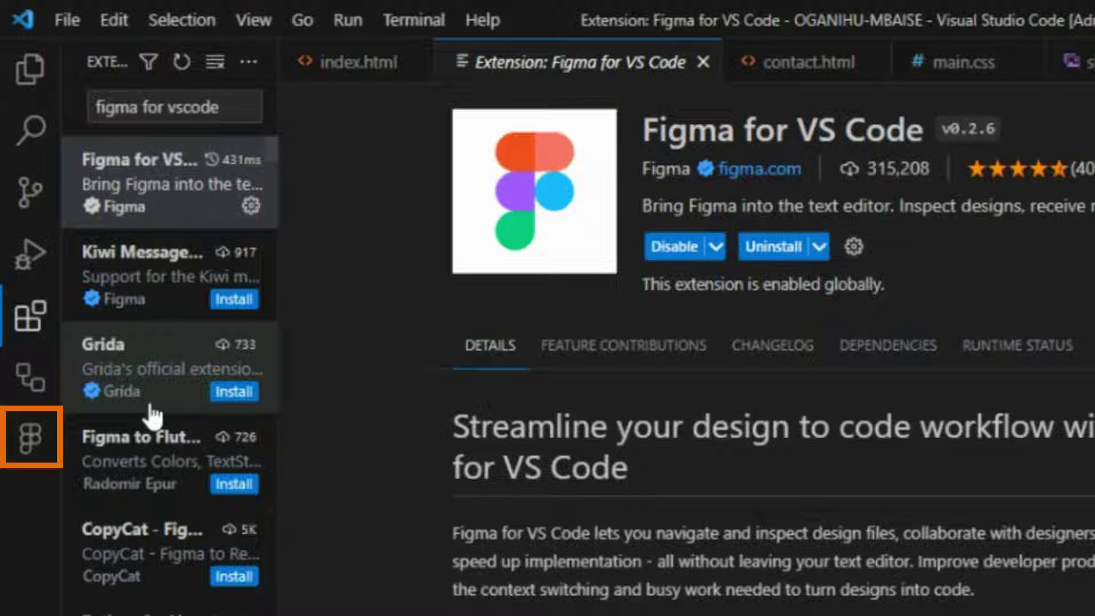
Start the Figma login from the extension panel and approve it in the browser.
left_click(24, 437)
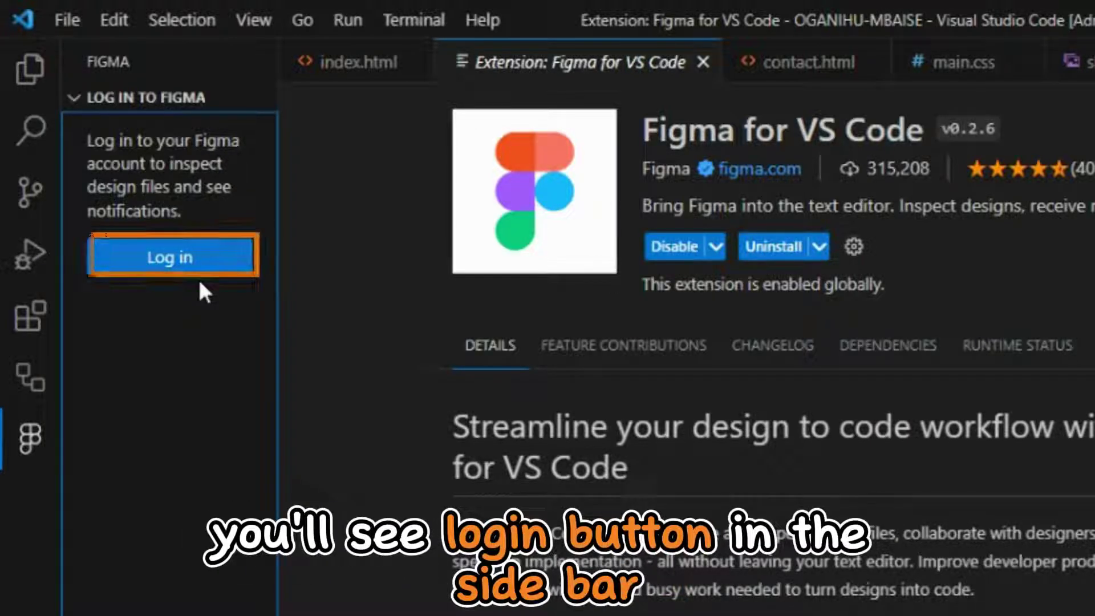
left_click(198, 261)
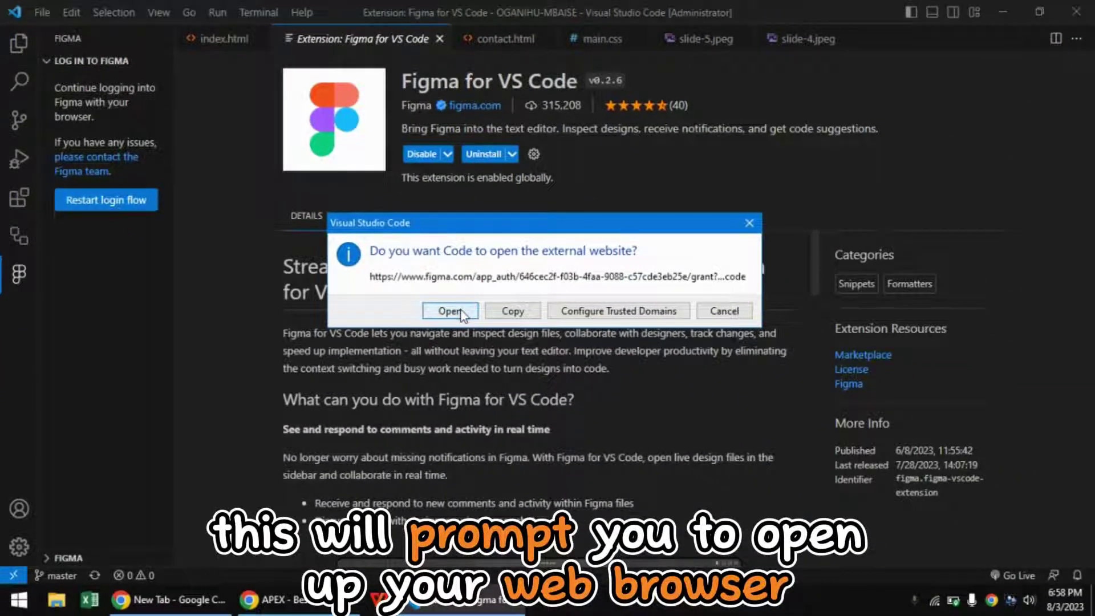
left_click(451, 311)
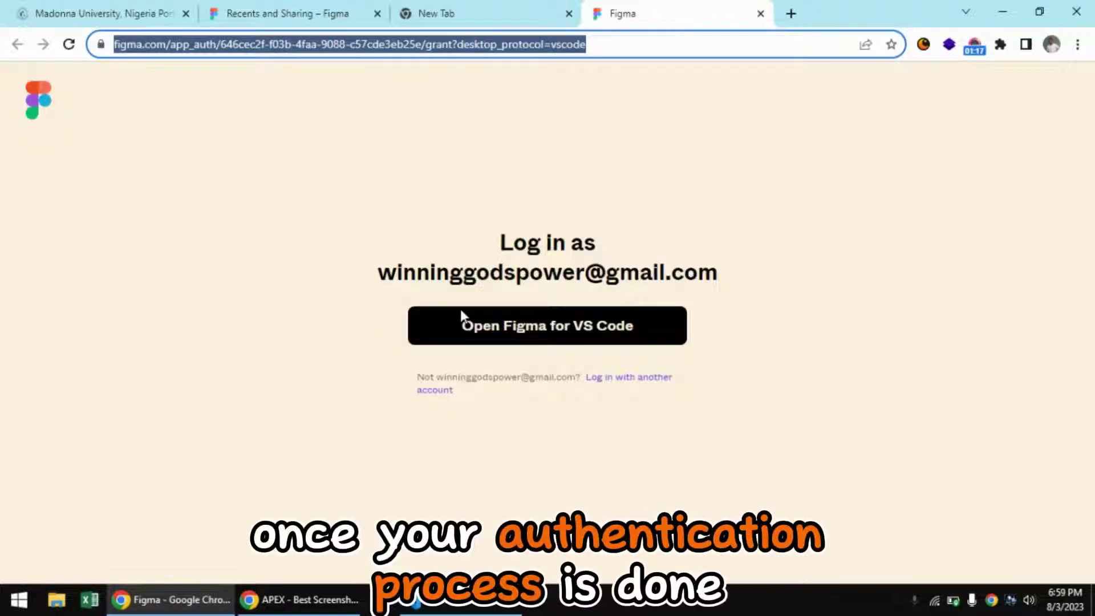
left_click(483, 328)
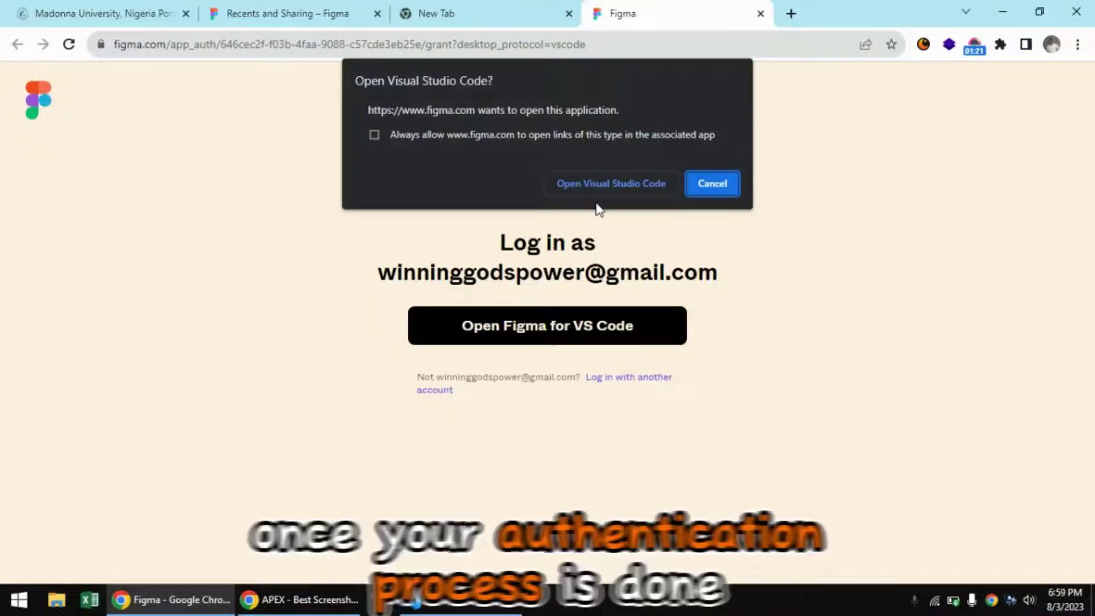
Allow the Figma login link, then browse the Shared, Starred and Recents file groups.
left_click(595, 184)
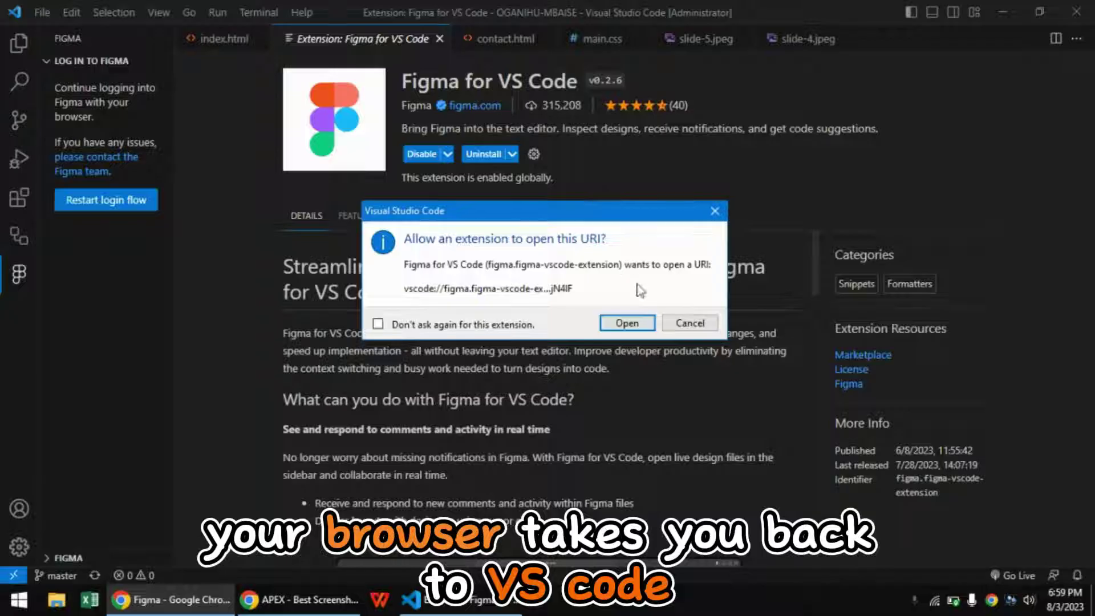
left_click(629, 315)
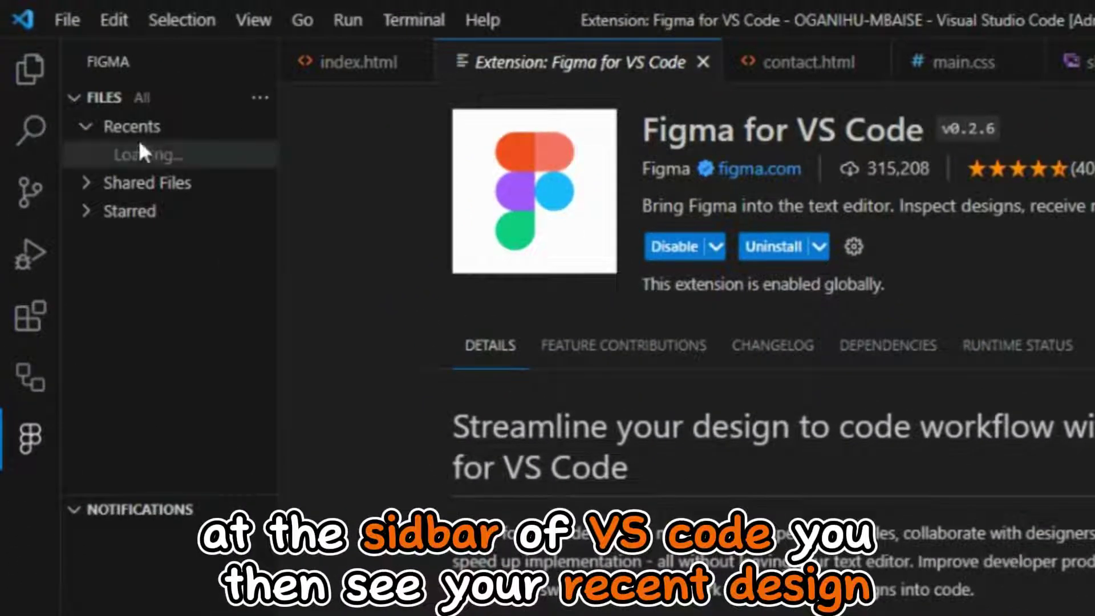
left_click(122, 129)
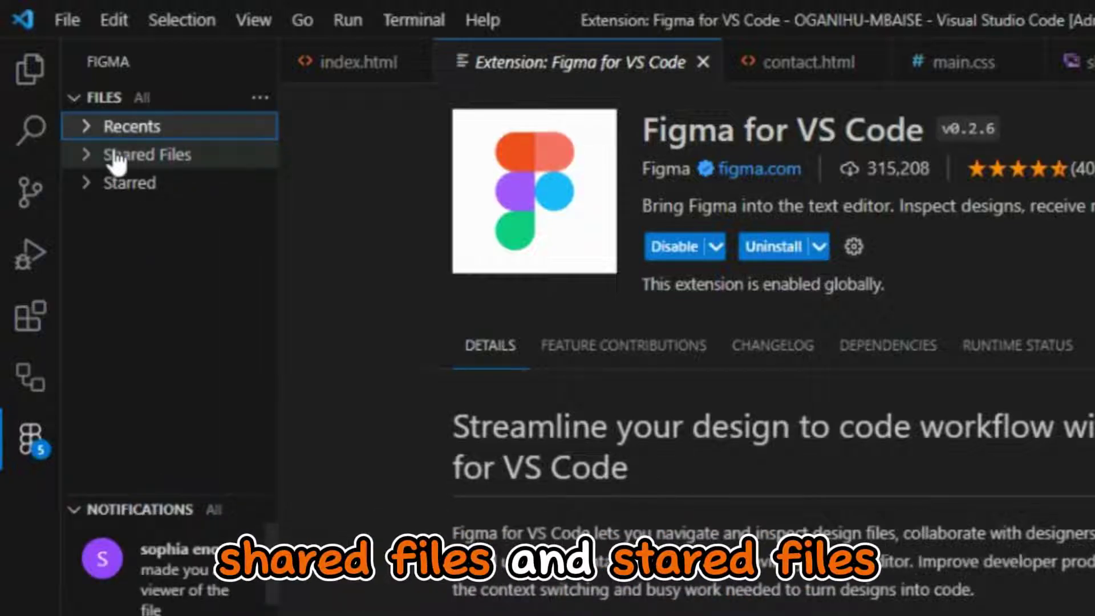
left_click(117, 156)
left_click(120, 183)
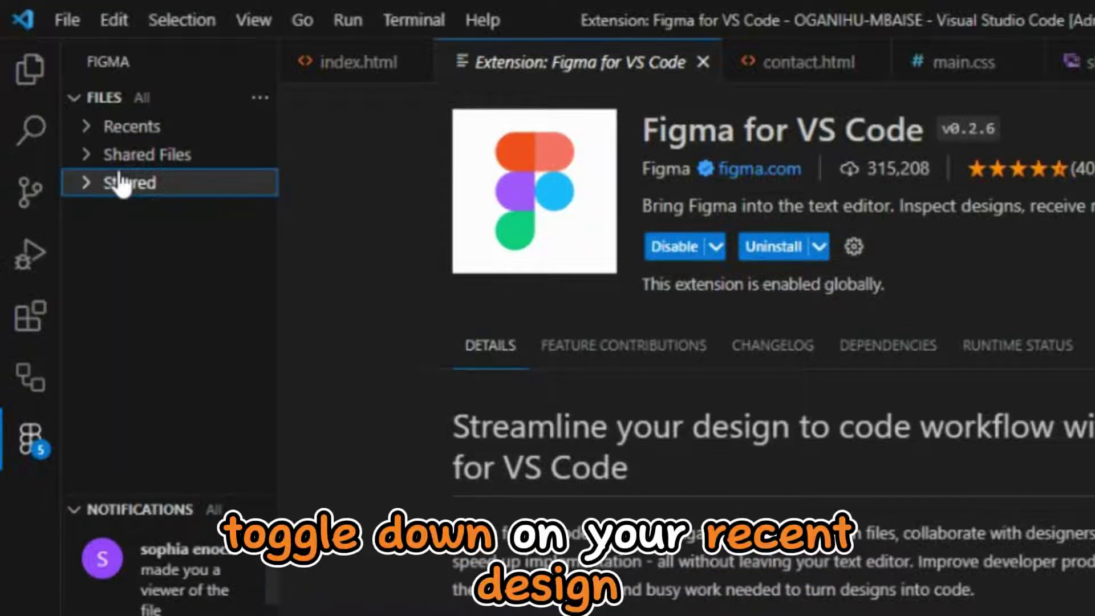
left_click(122, 127)
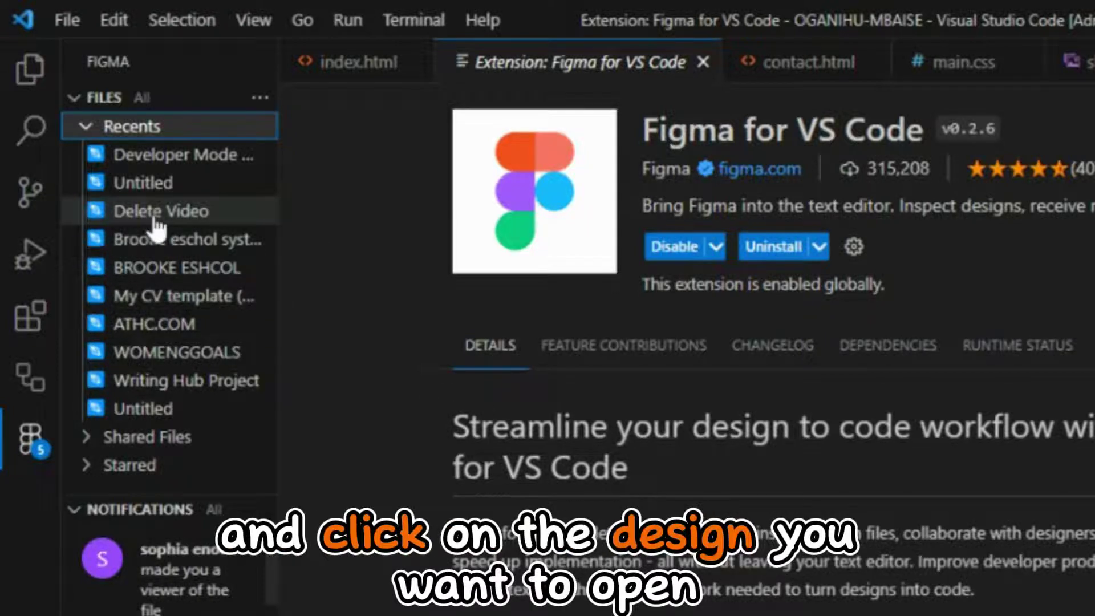
Open the Delete Video design and select Rectangle 1 to inspect its properties.
left_click(161, 211)
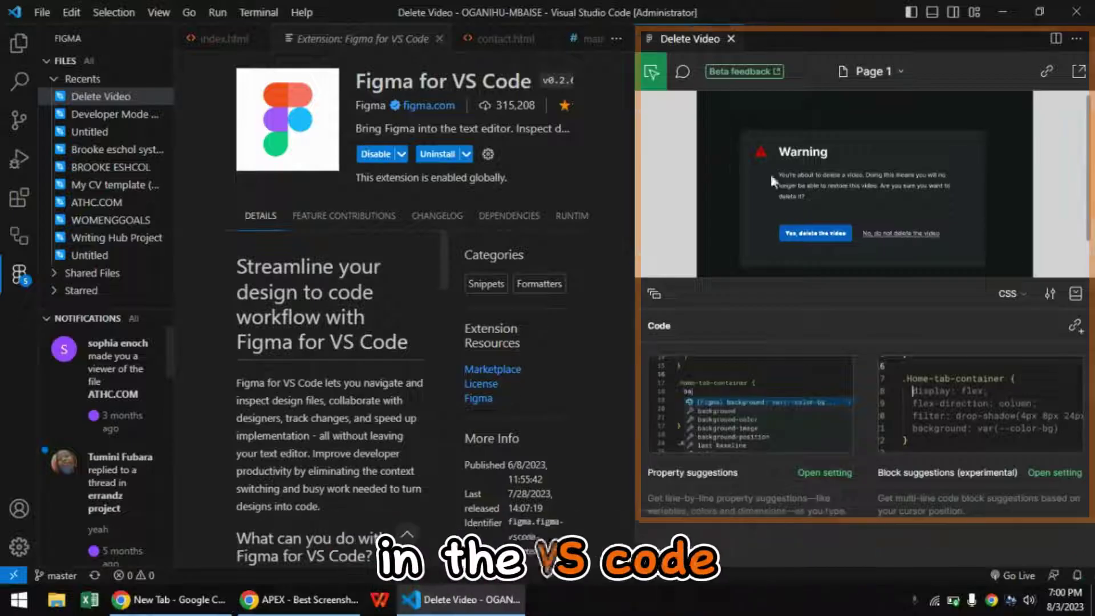
left_click(907, 227)
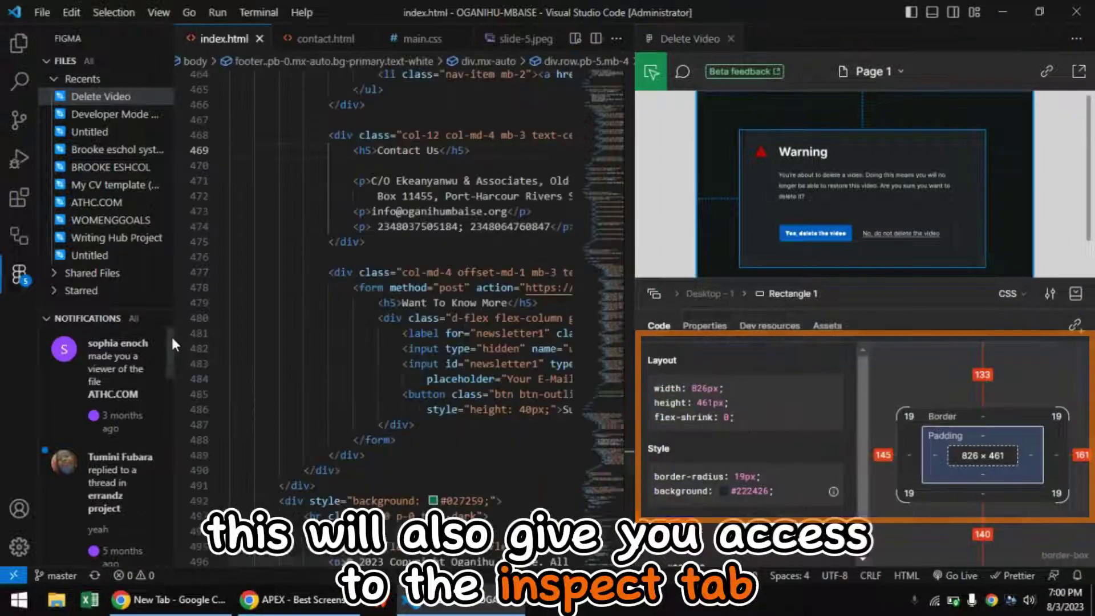
left_click_drag(170, 497, 169, 540)
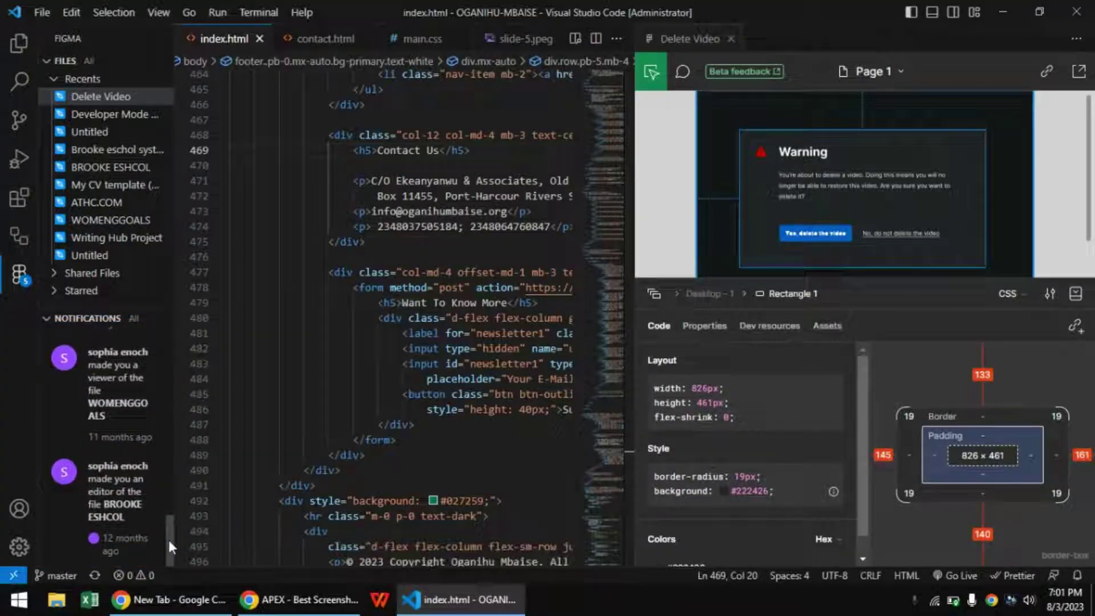